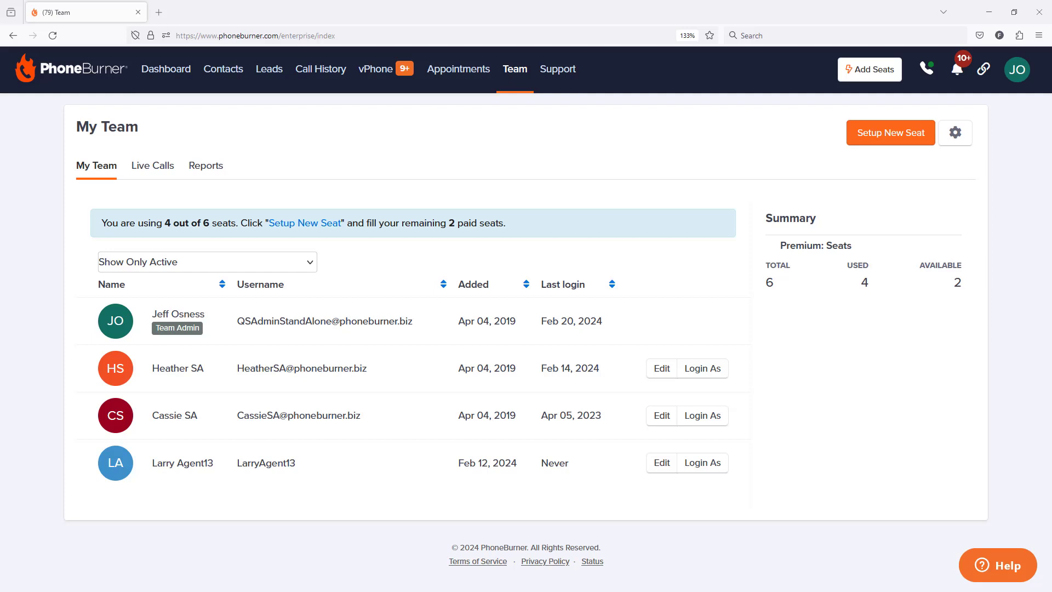
Open the inbound settings and go to the Call Flows section.
left_click(1022, 77)
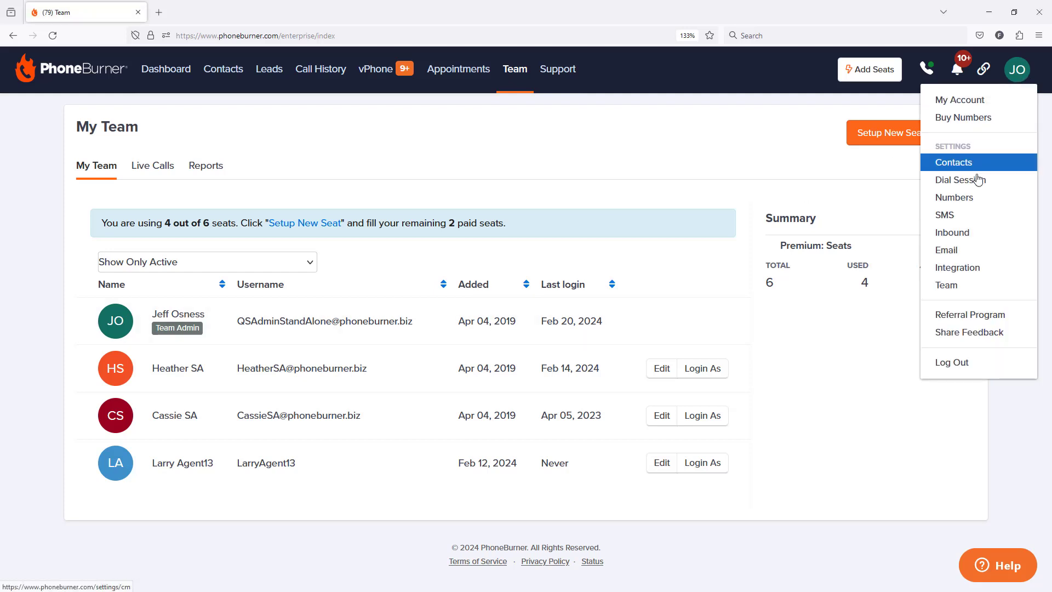
left_click(957, 237)
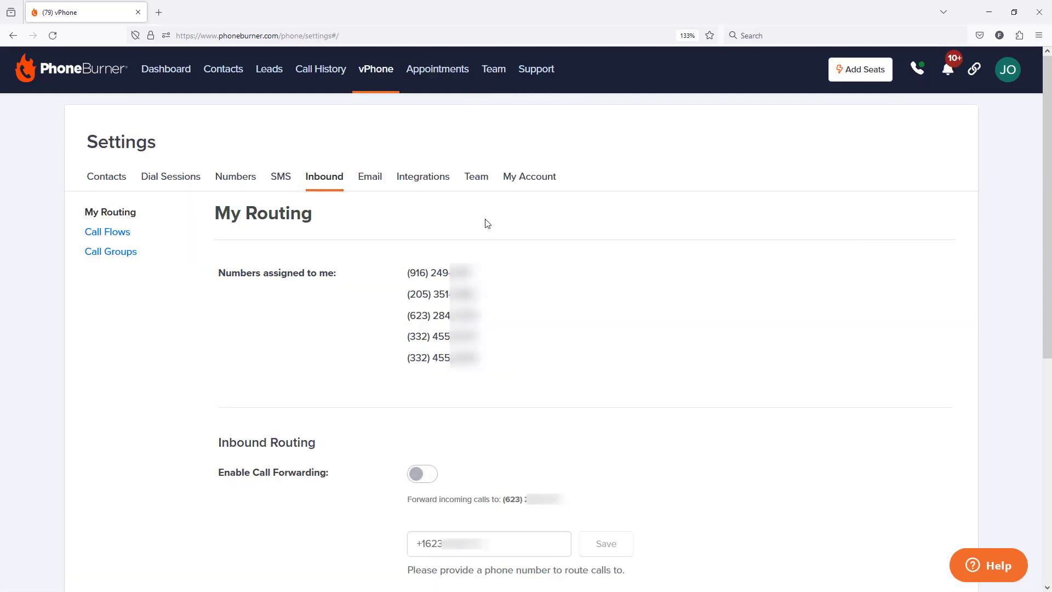
left_click(119, 238)
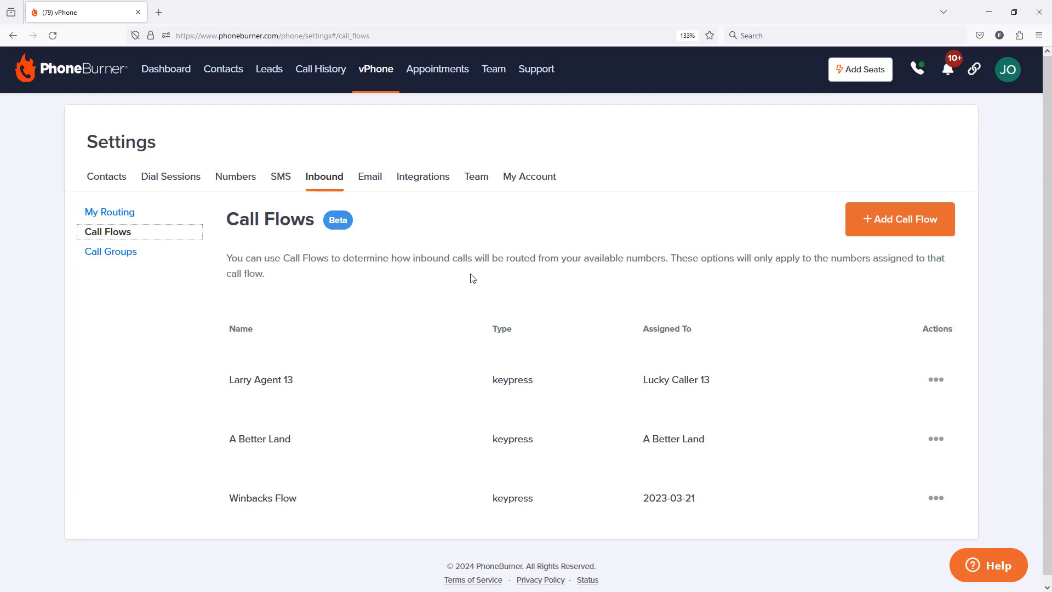
Start a new call flow and name it General Call Back Flow.
left_click(899, 228)
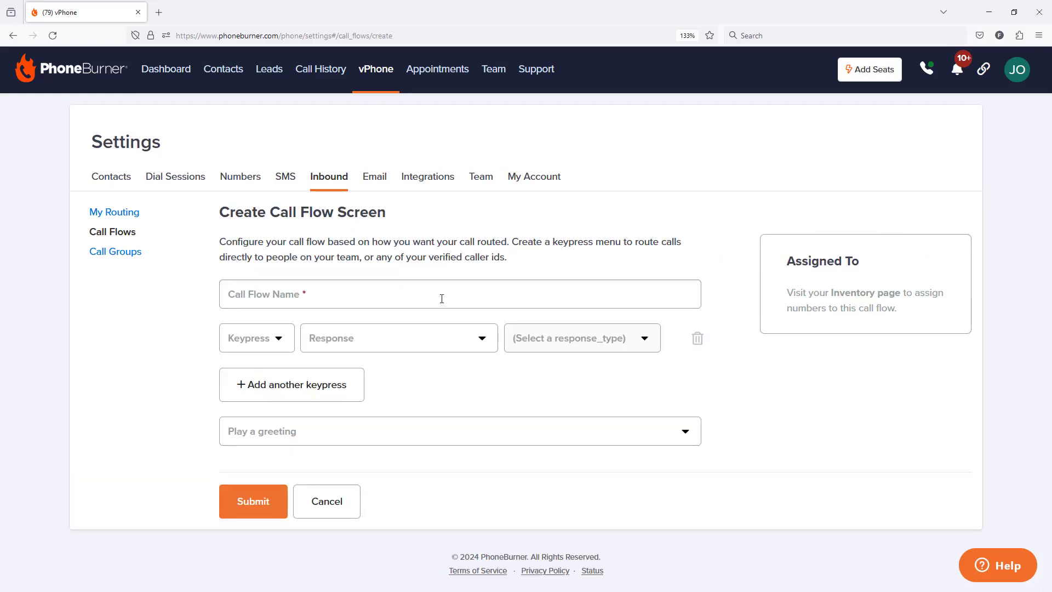
left_click(440, 298)
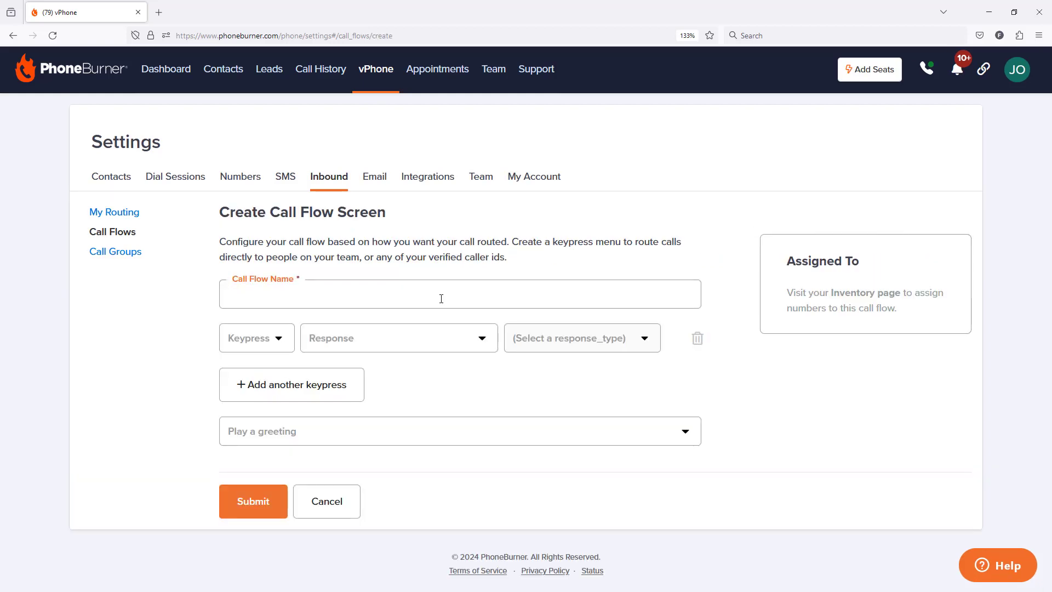
type("General Call Back Flow")
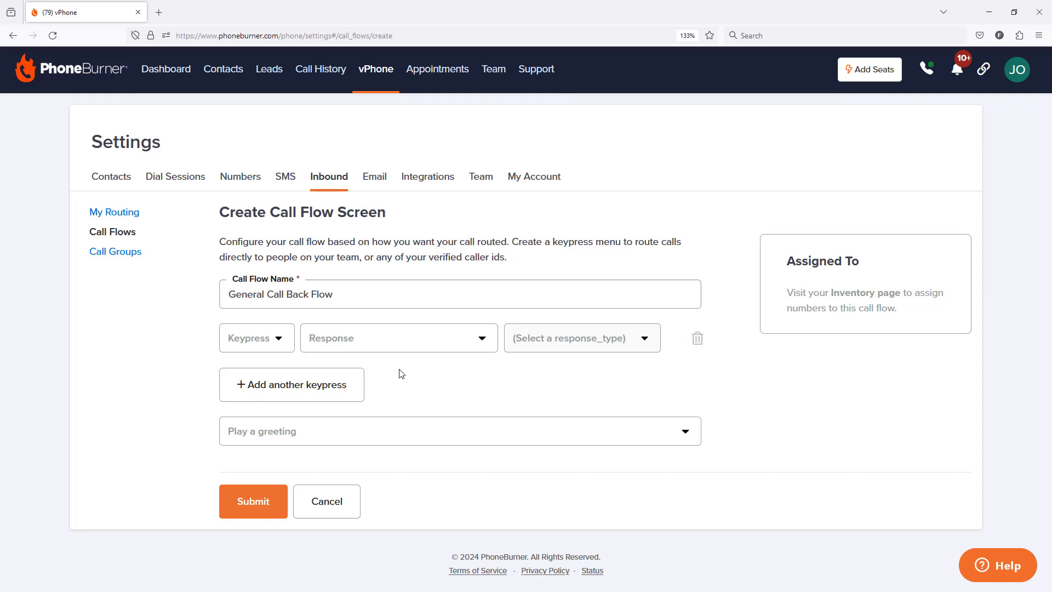
Set keypress 1 to route callers to a Member, choosing the second team member in the list.
left_click(280, 338)
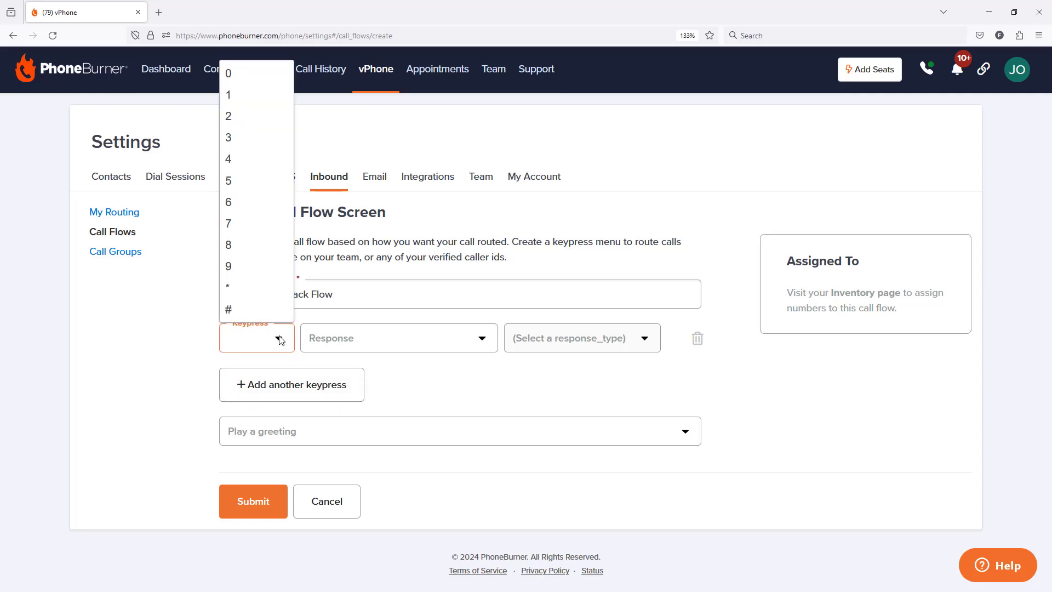
left_click(244, 98)
left_click(382, 338)
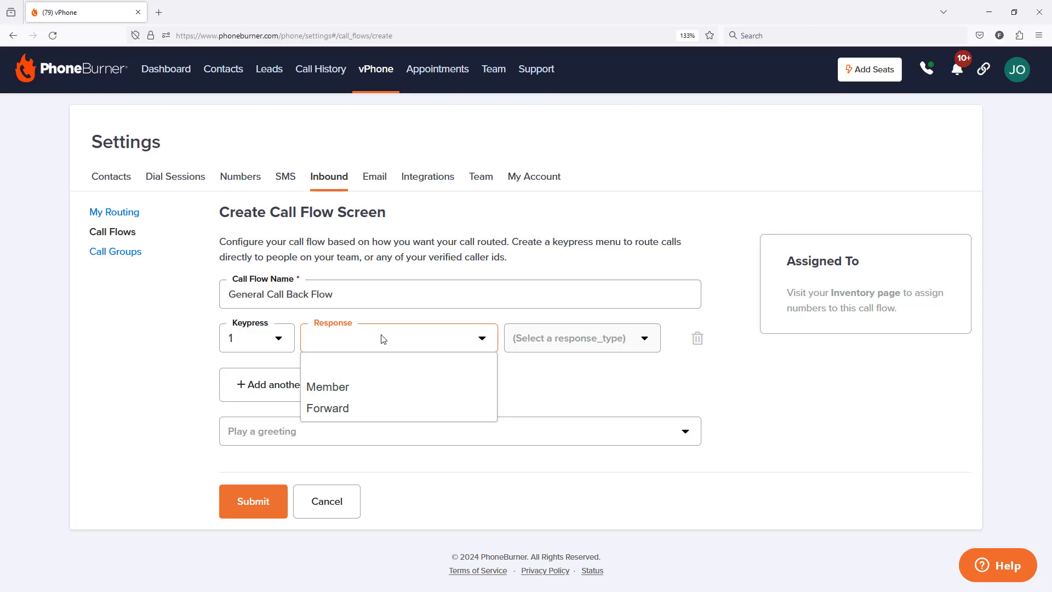
left_click(369, 387)
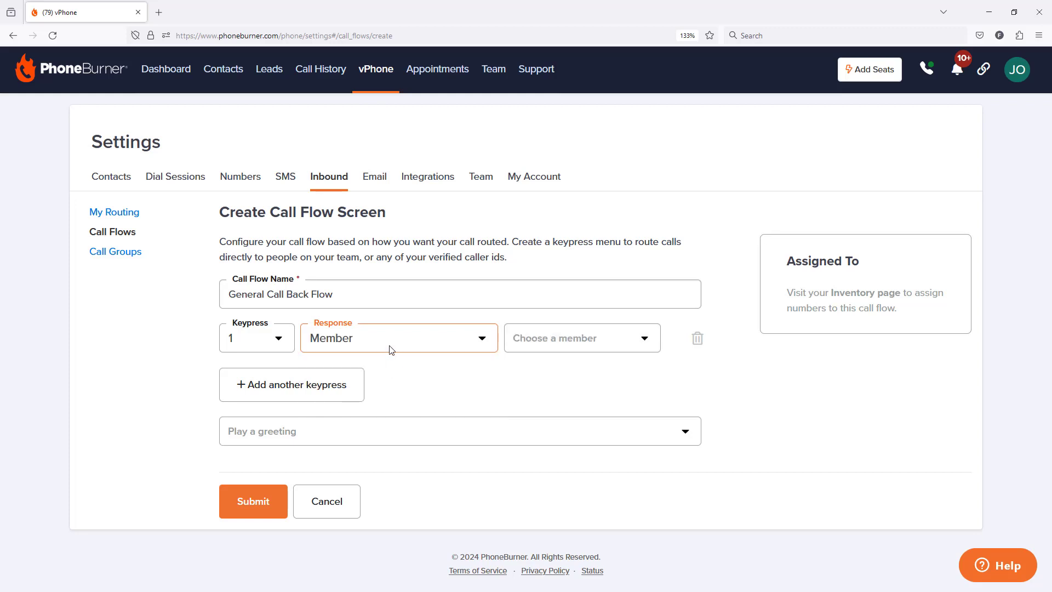
left_click(568, 344)
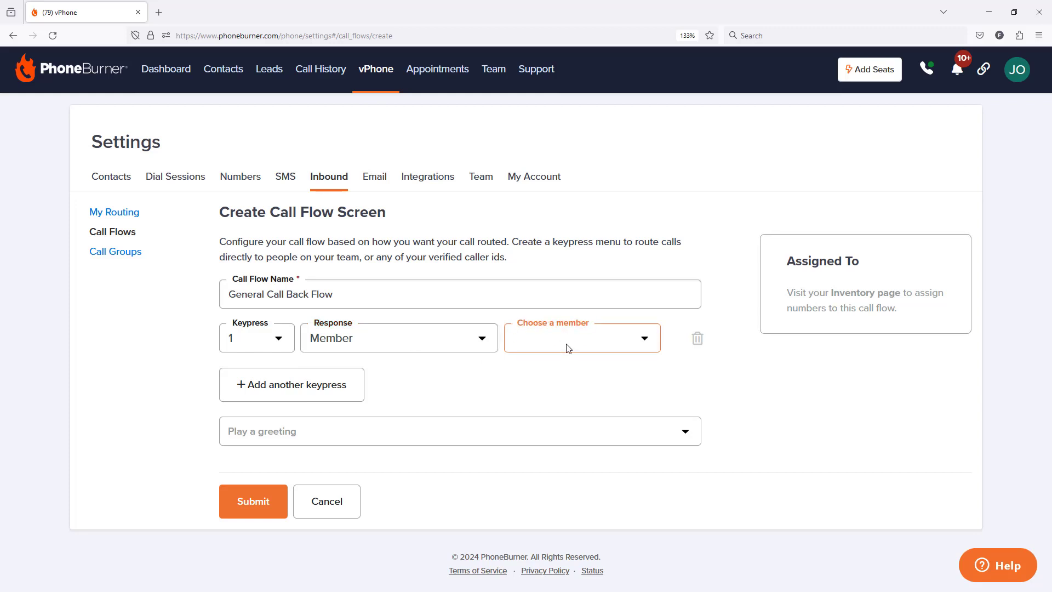
left_click(641, 346)
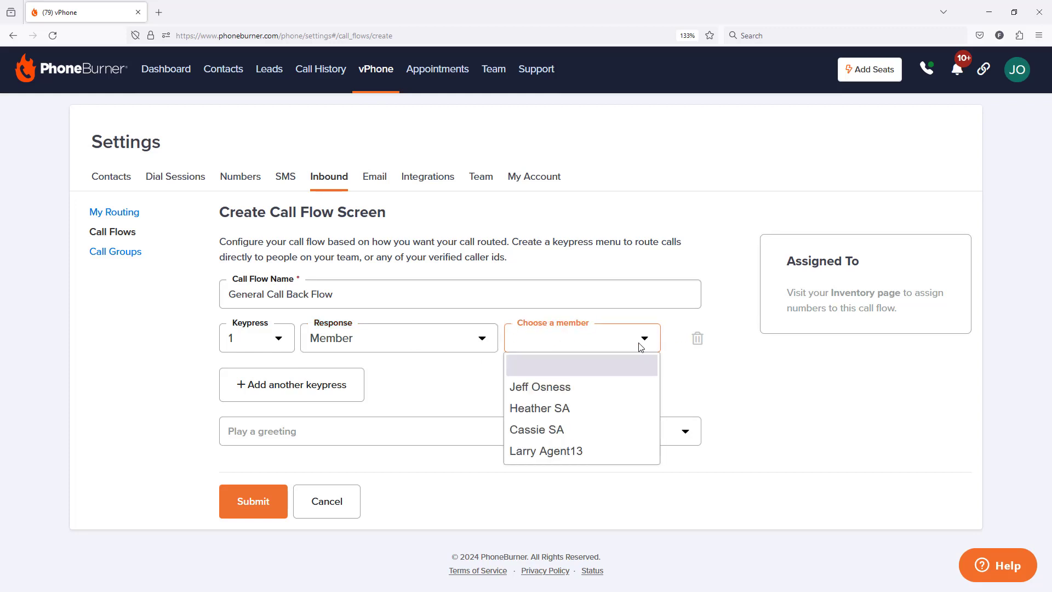
left_click(536, 410)
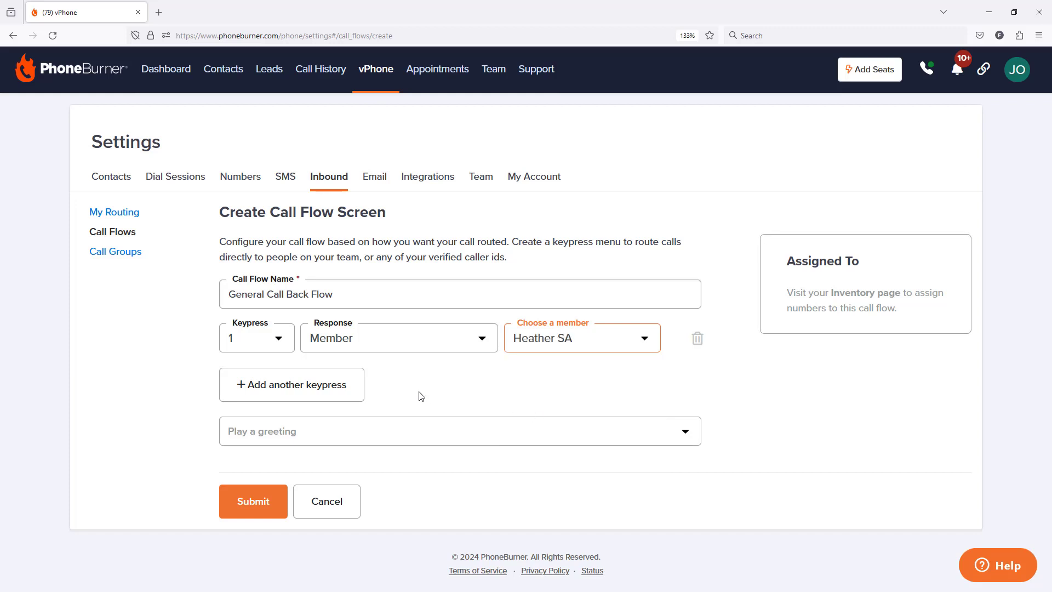
Add a keypress 2 option that forwards calls to the first available phone number.
left_click(298, 390)
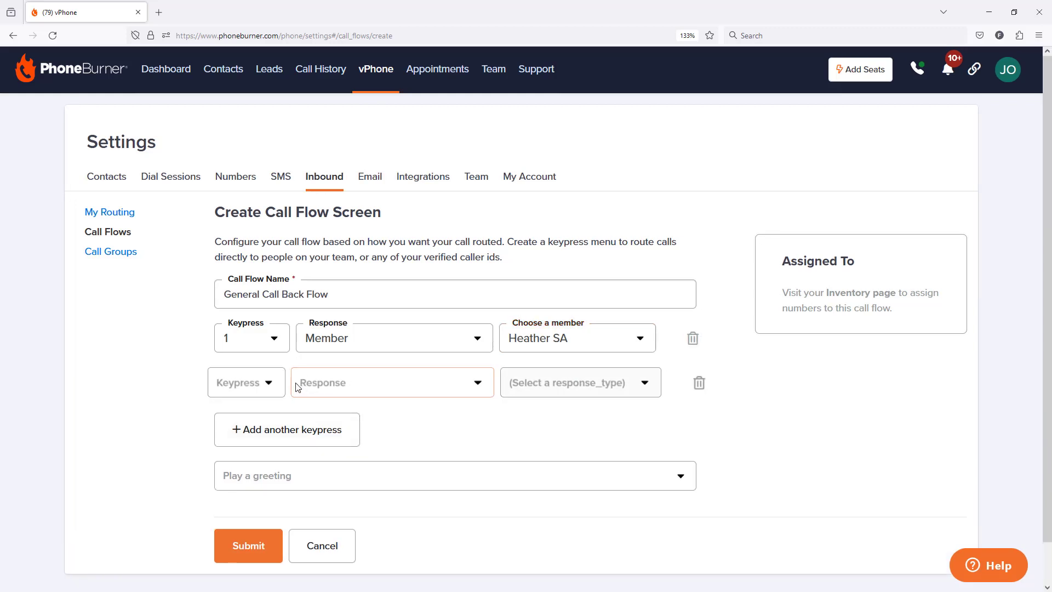
left_click(274, 383)
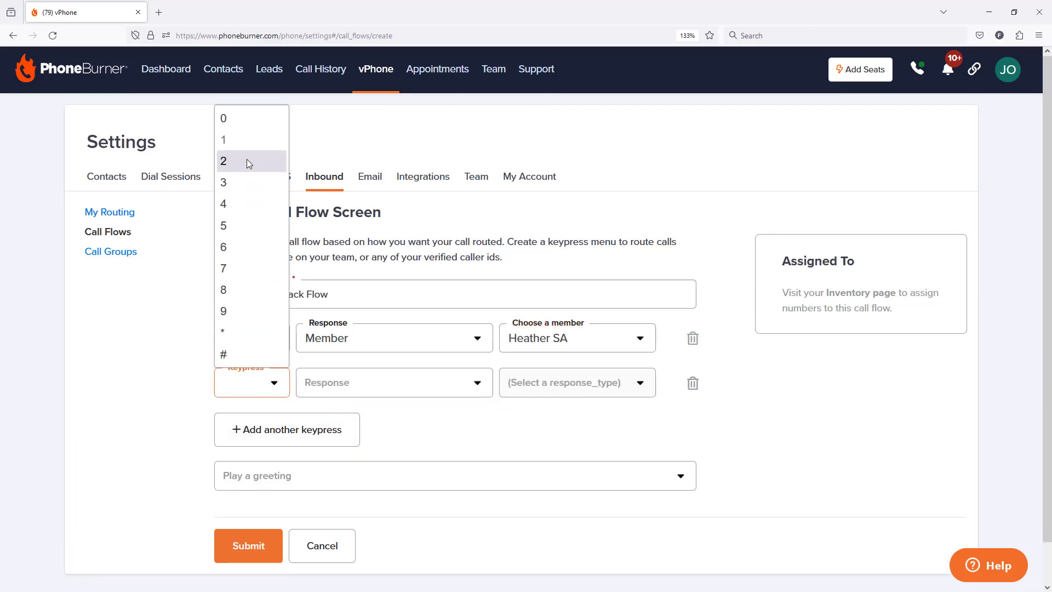
left_click(247, 160)
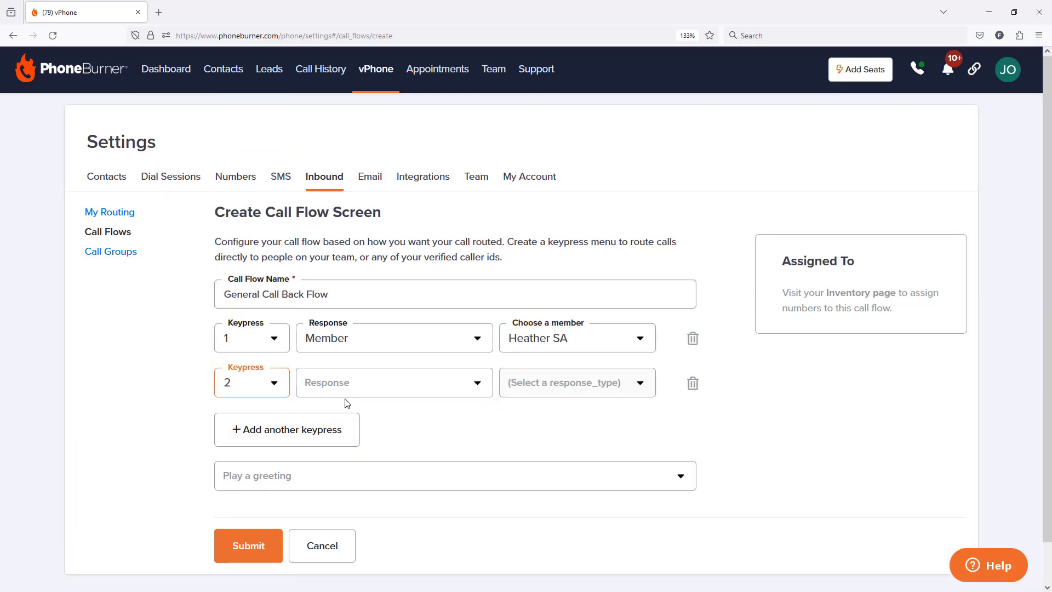
left_click(369, 385)
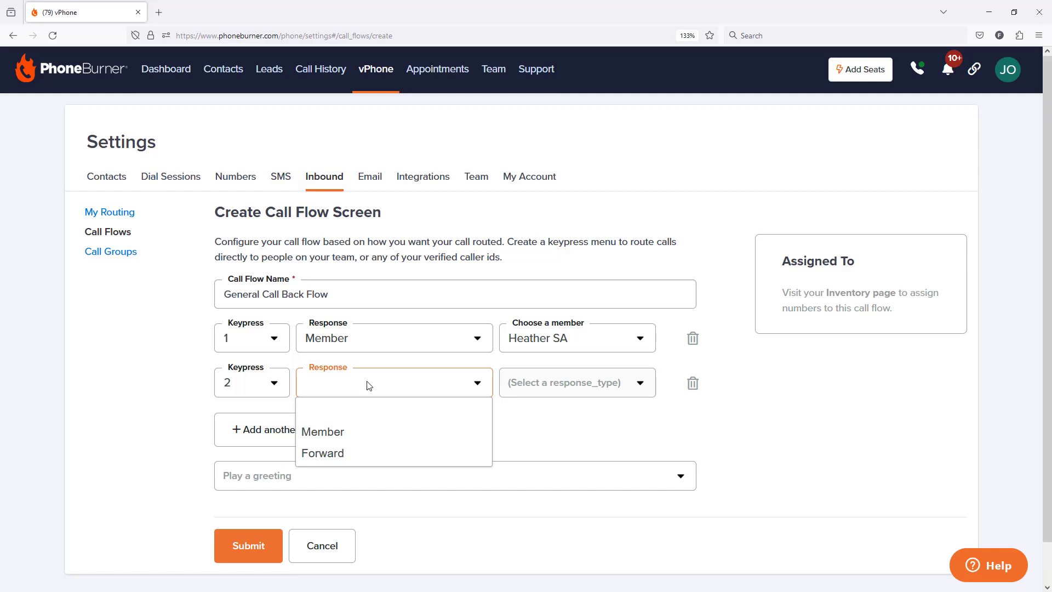
left_click(324, 454)
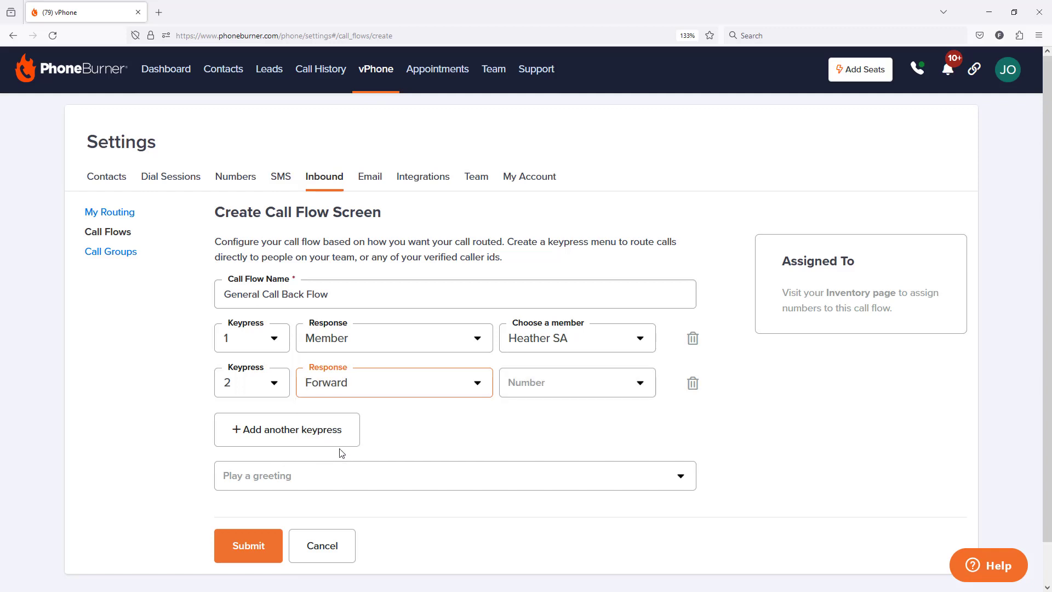
left_click(583, 386)
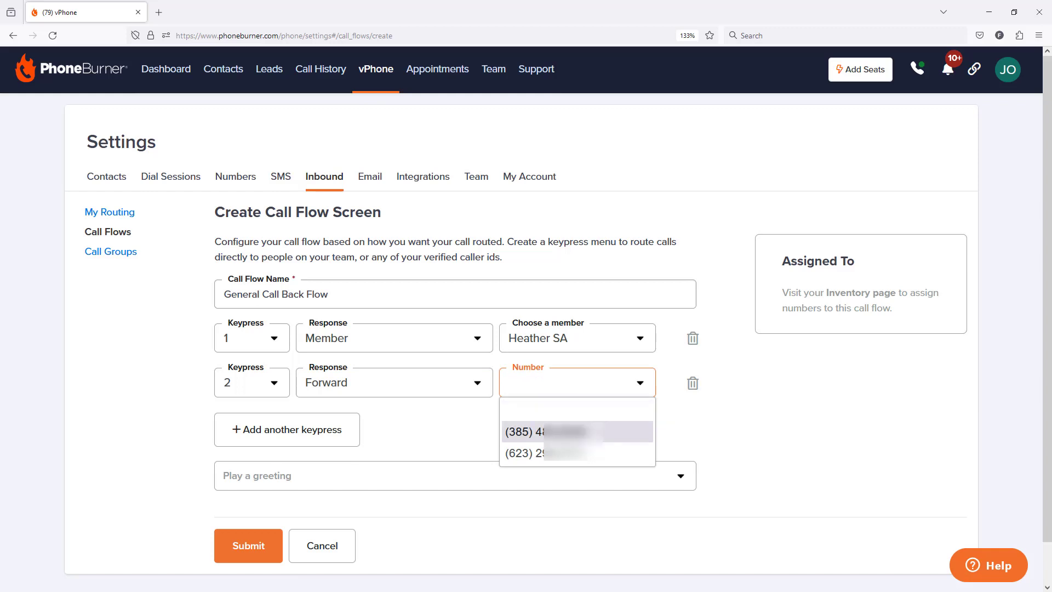
left_click(554, 432)
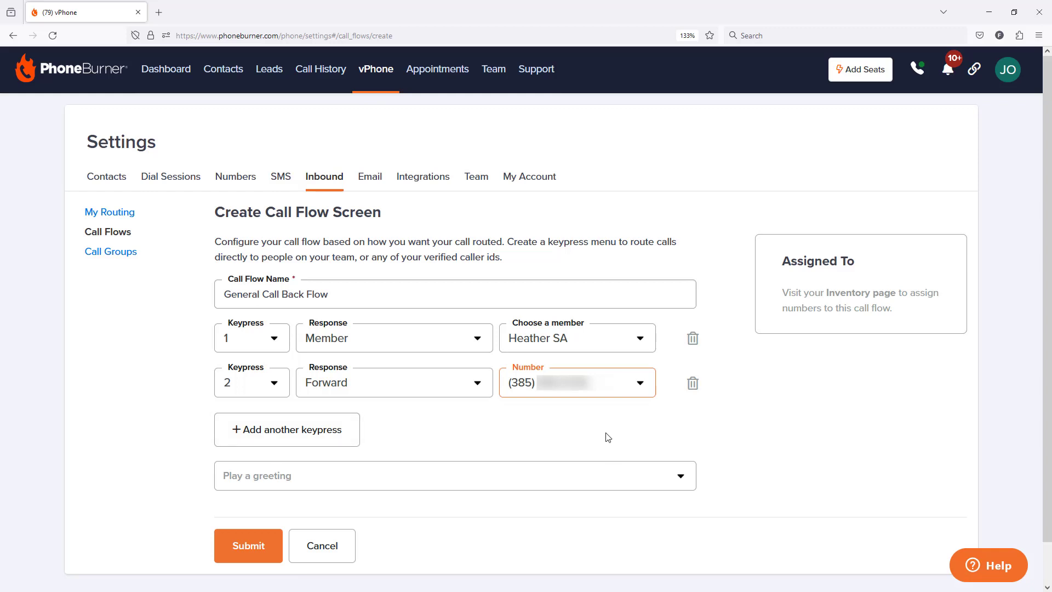
Add a keypress 3 option routing callers to a Member, choosing the first team member (the admin).
left_click(319, 432)
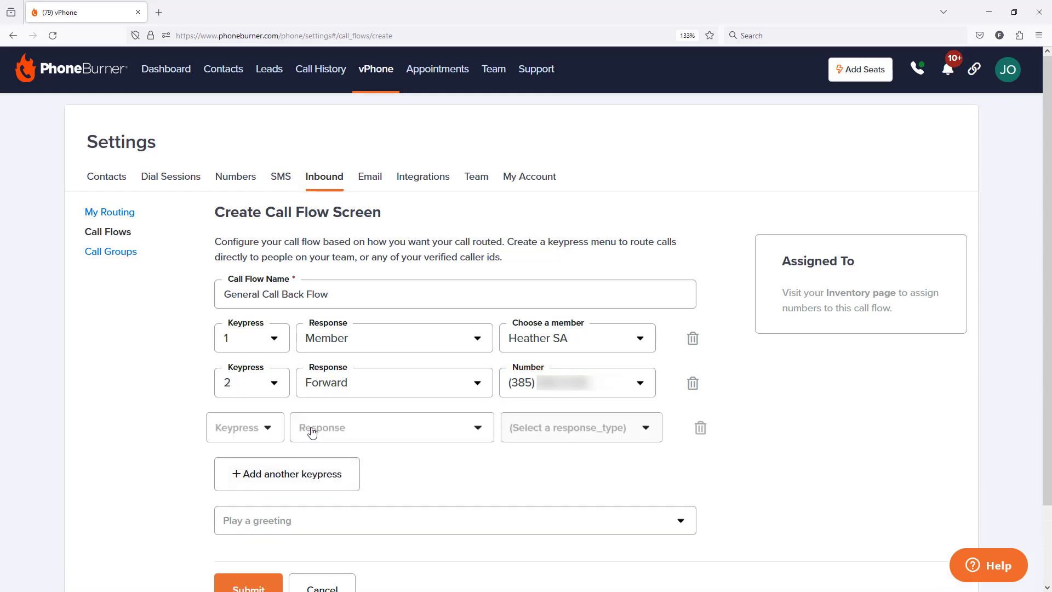
left_click(278, 435)
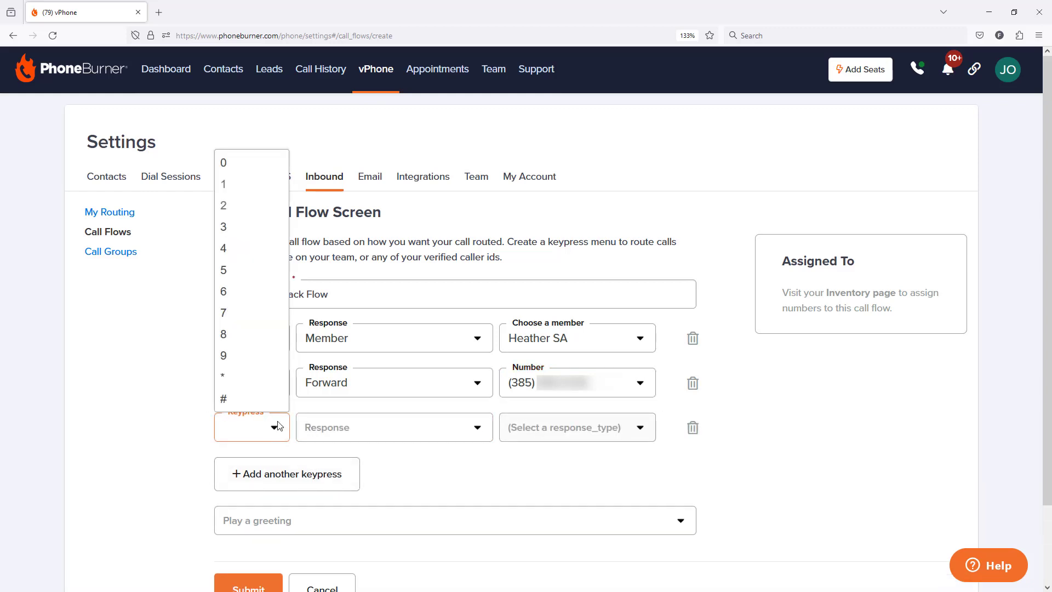
left_click(227, 235)
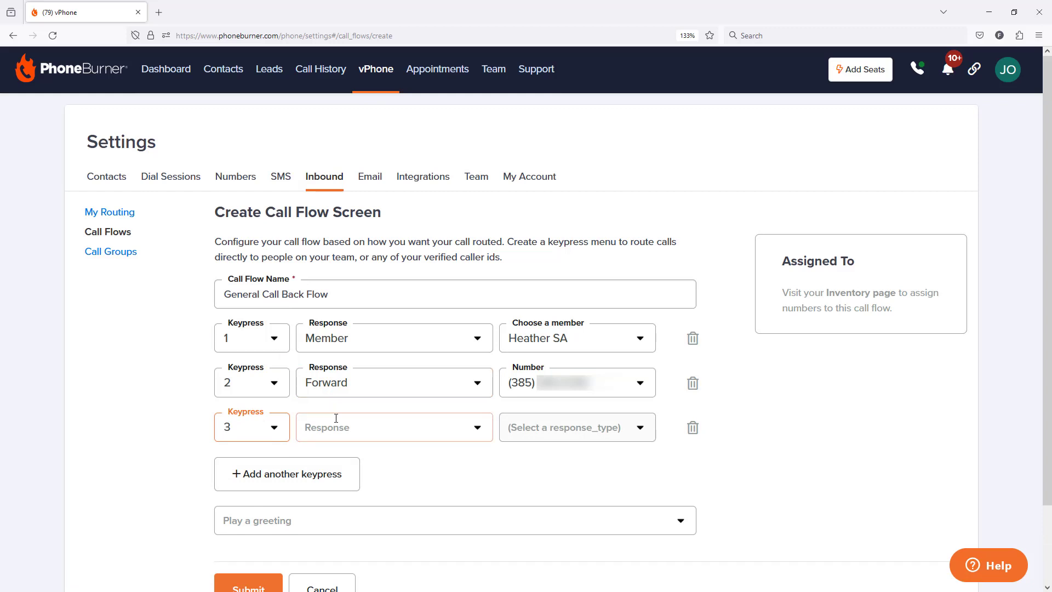
left_click(363, 437)
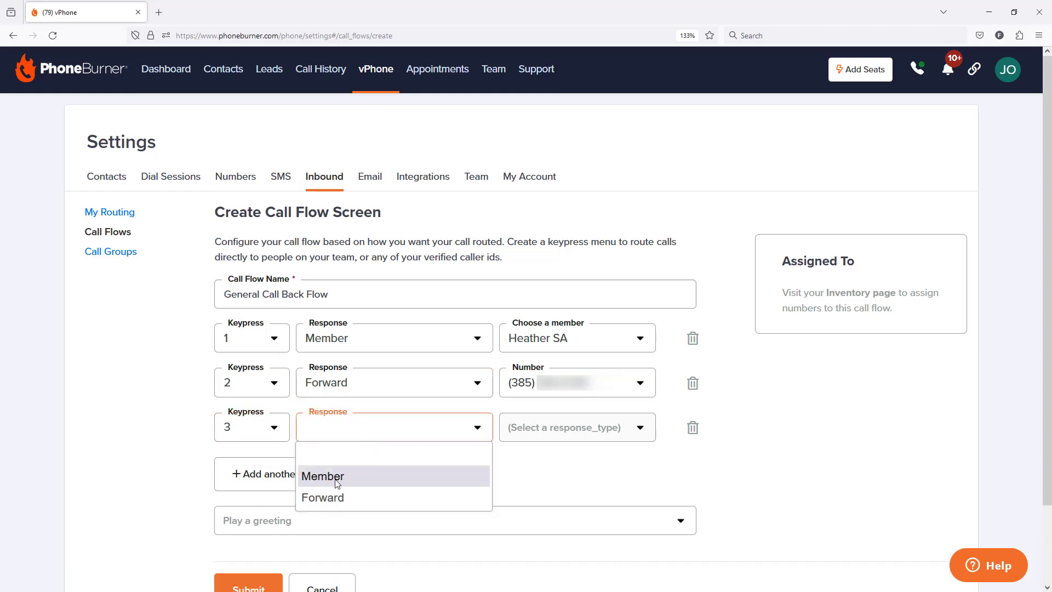
left_click(336, 479)
left_click(639, 428)
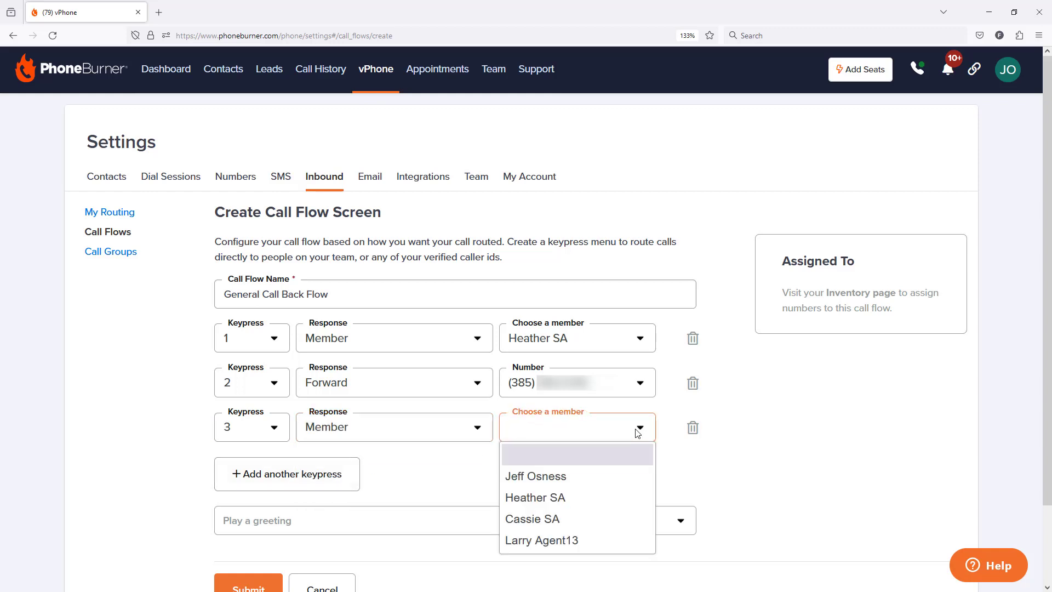
left_click(570, 479)
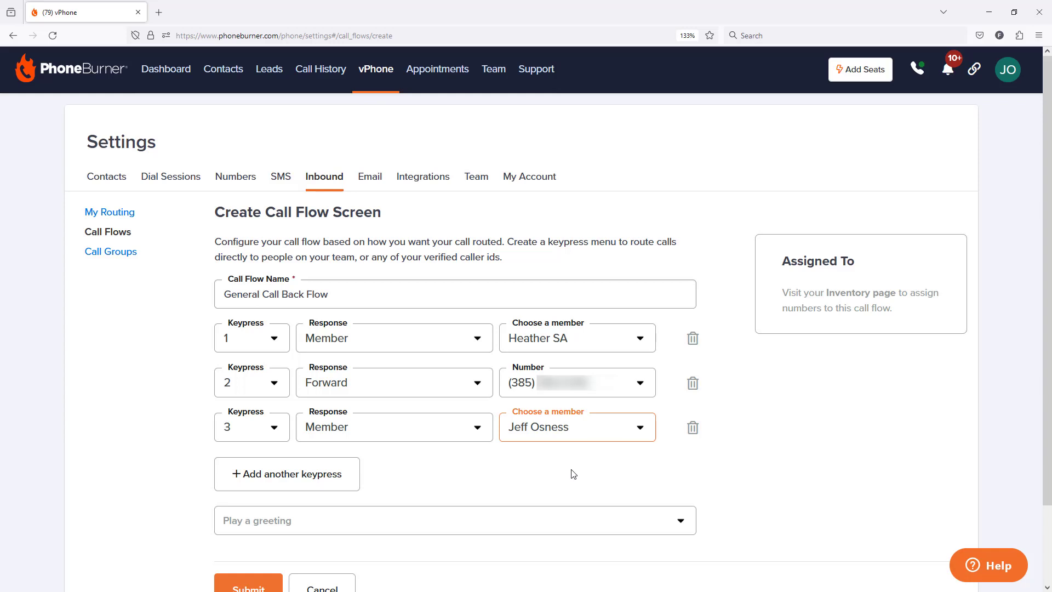
Set the call flow's greeting option to Record a Greeting.
scroll(495, 461, "down", 3)
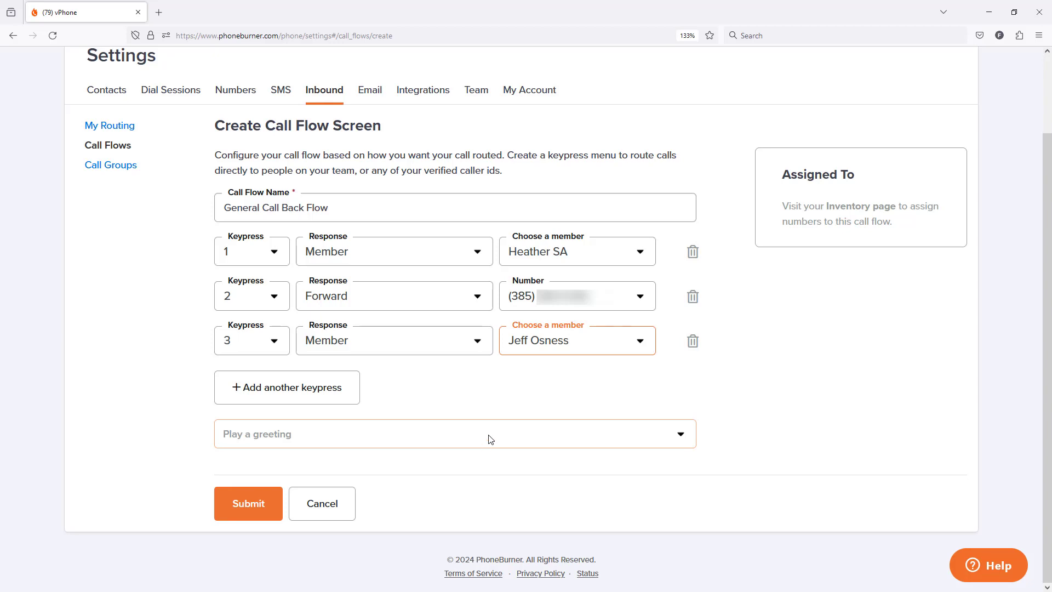
left_click(334, 441)
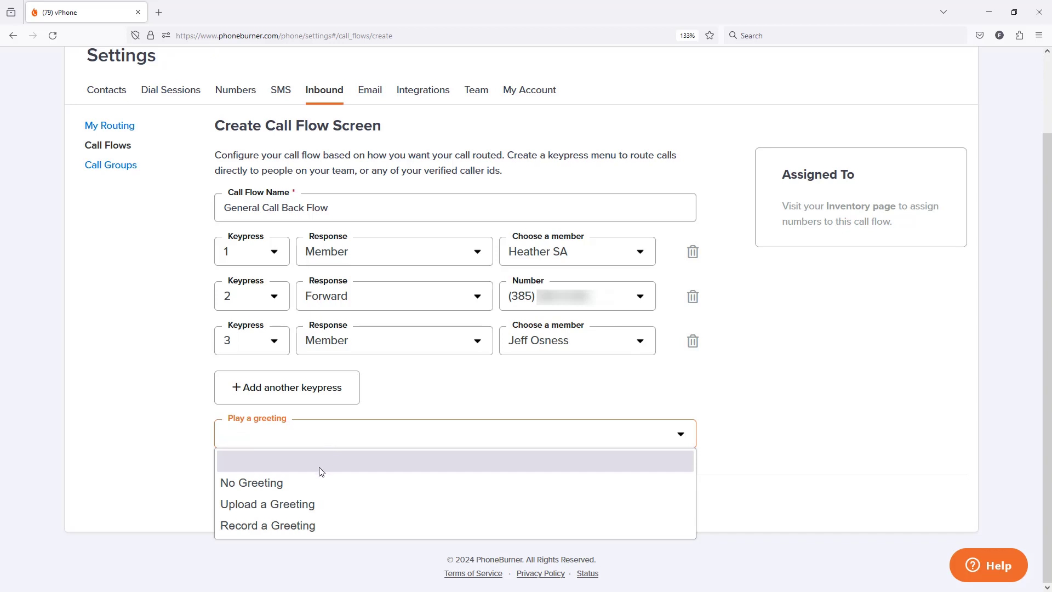
left_click(280, 505)
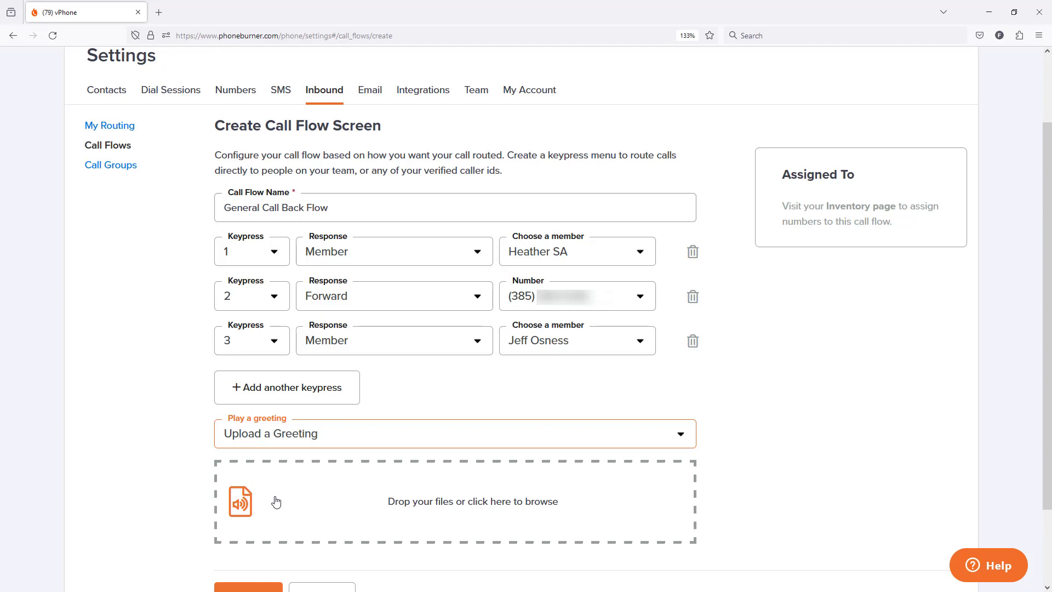
left_click(345, 440)
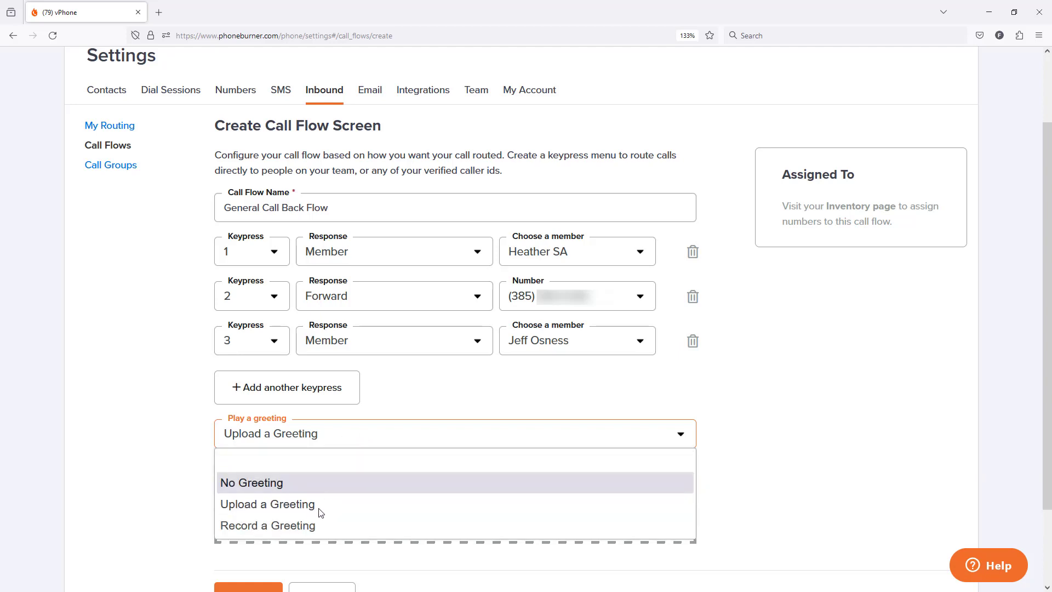
left_click(359, 526)
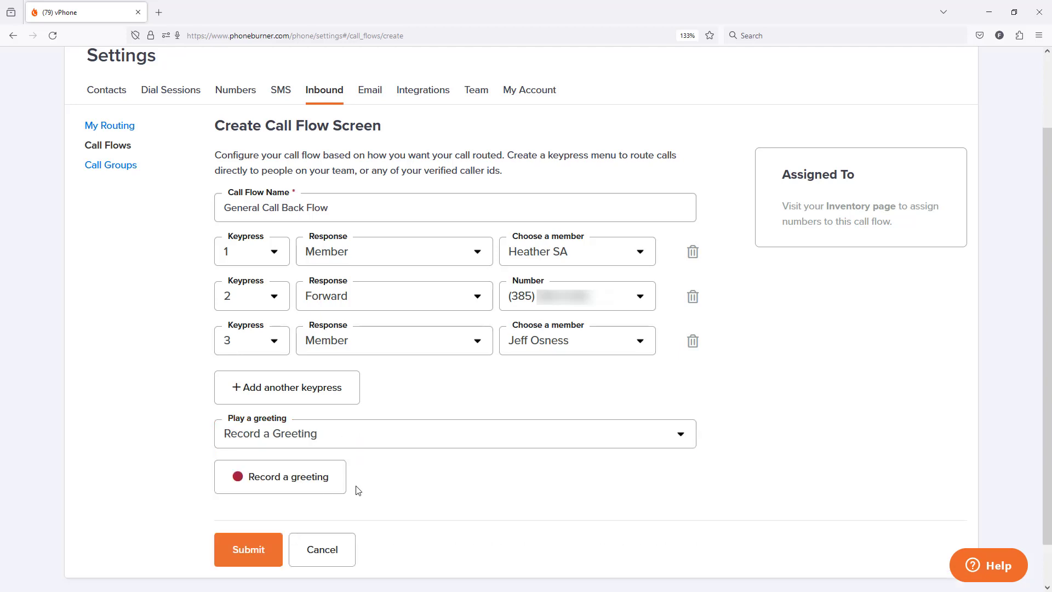
Record a trial greeting in the recorder, then delete that take.
left_click(291, 482)
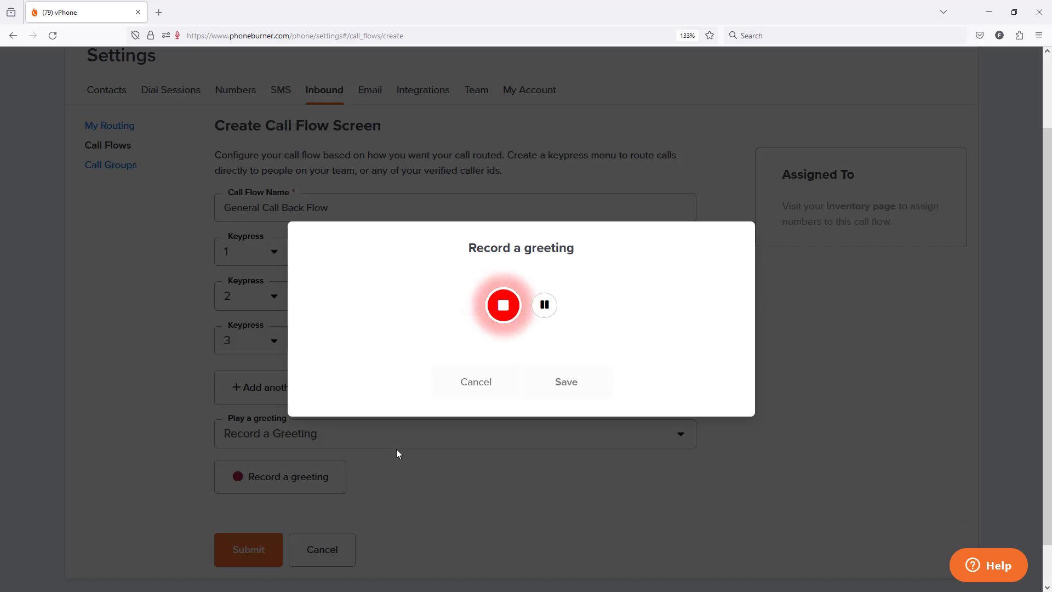
left_click(502, 311)
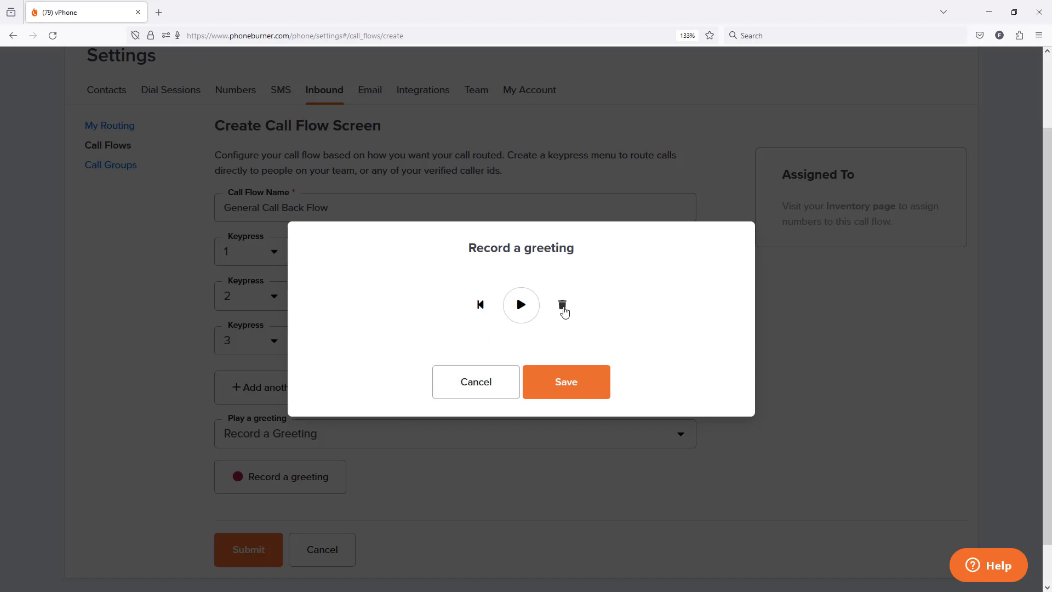
left_click(562, 305)
left_click(575, 344)
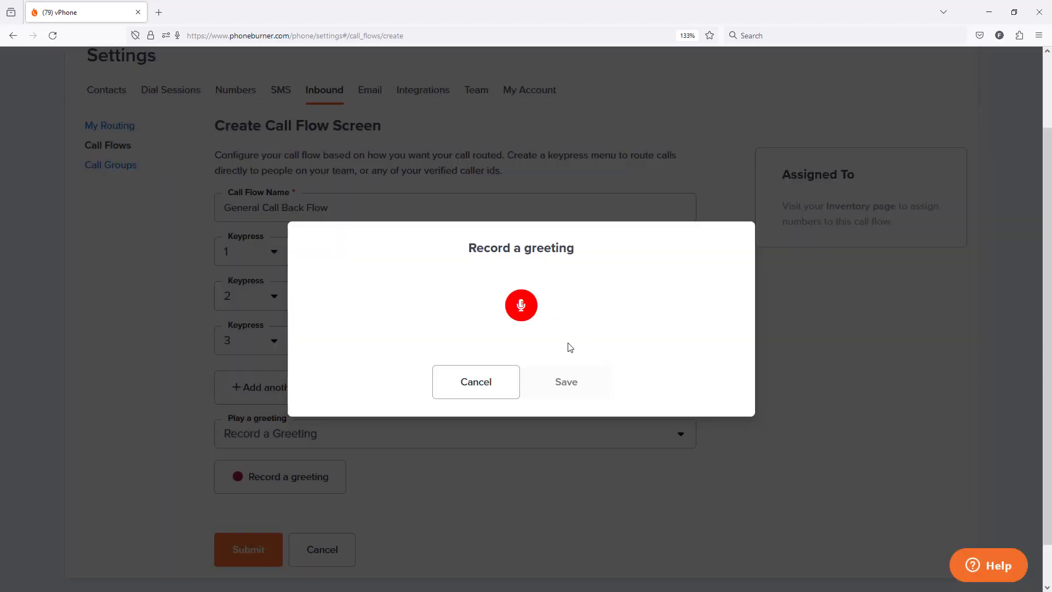
Record another greeting, save it to the call flow, then clear it.
left_click(520, 306)
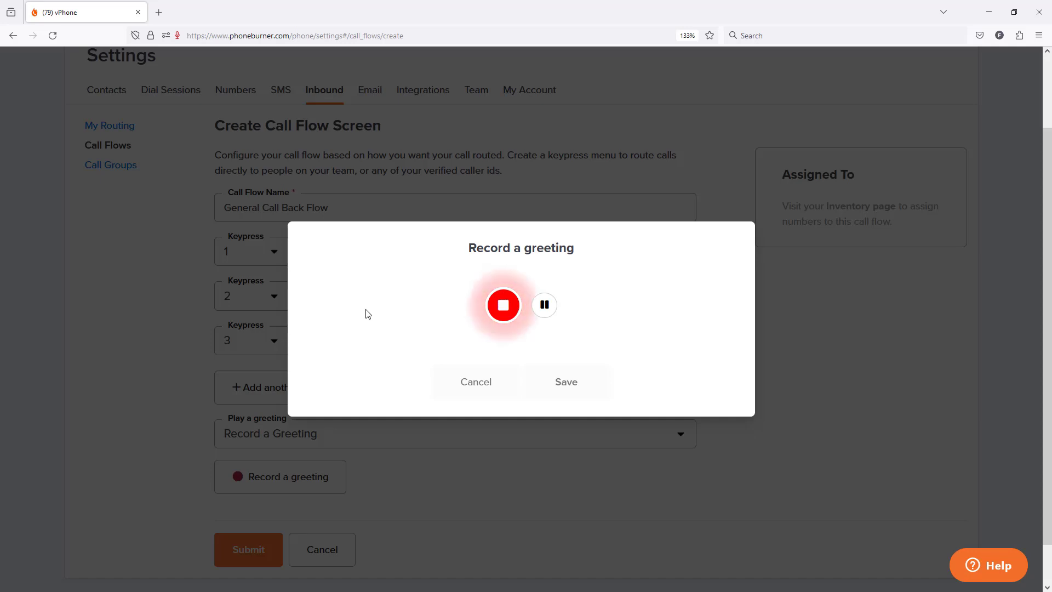
left_click(503, 309)
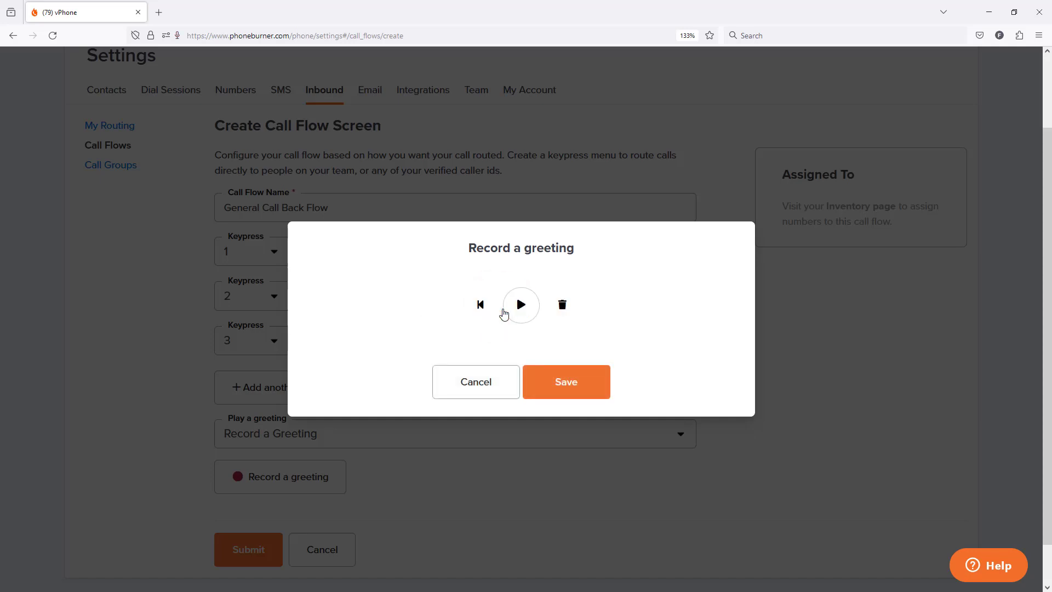
left_click(557, 384)
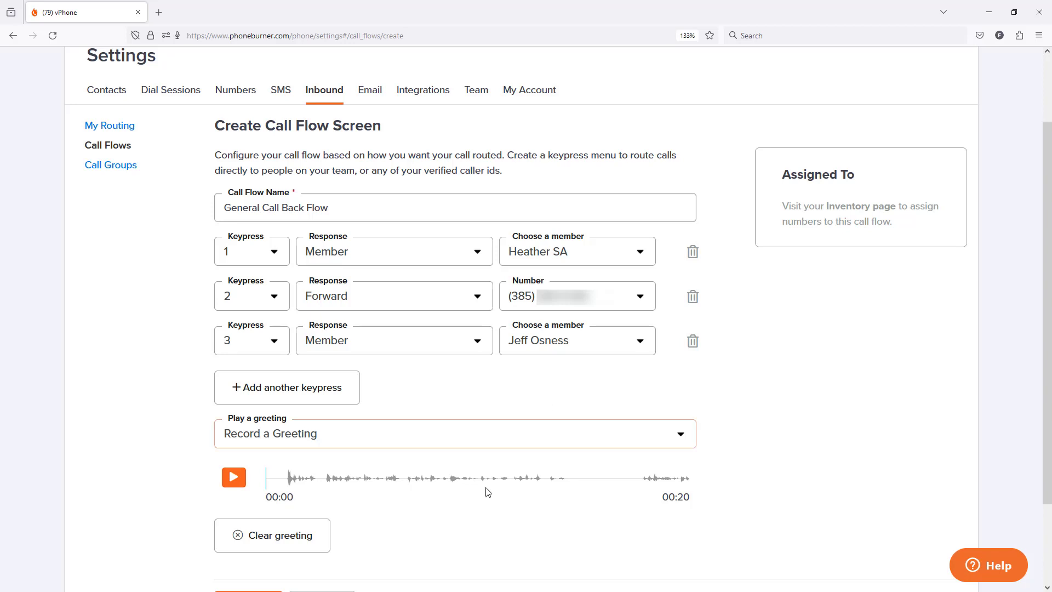
left_click(303, 540)
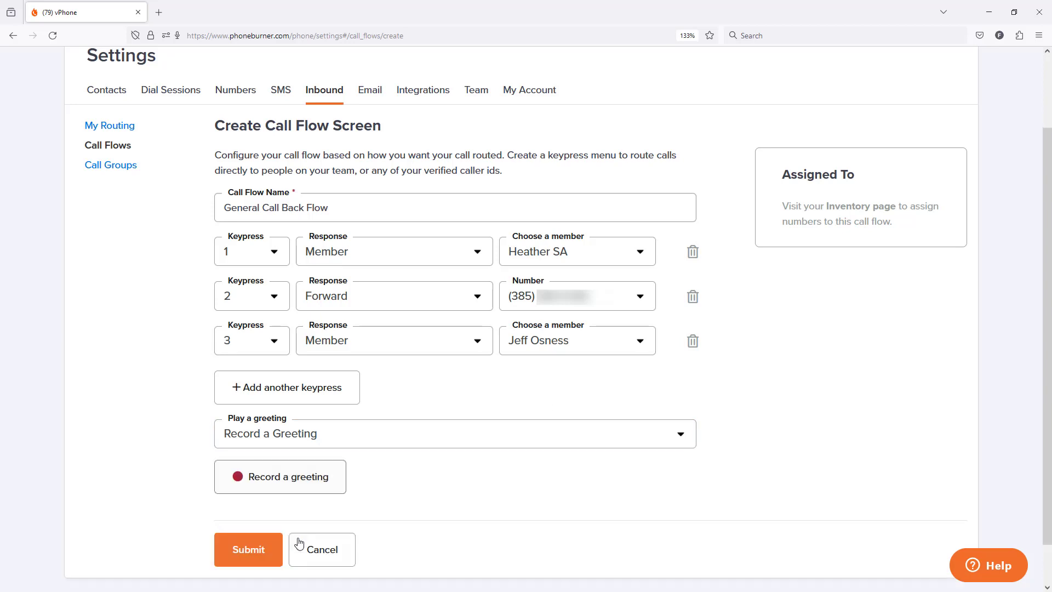
Record a new greeting and save it to the call flow.
left_click(276, 482)
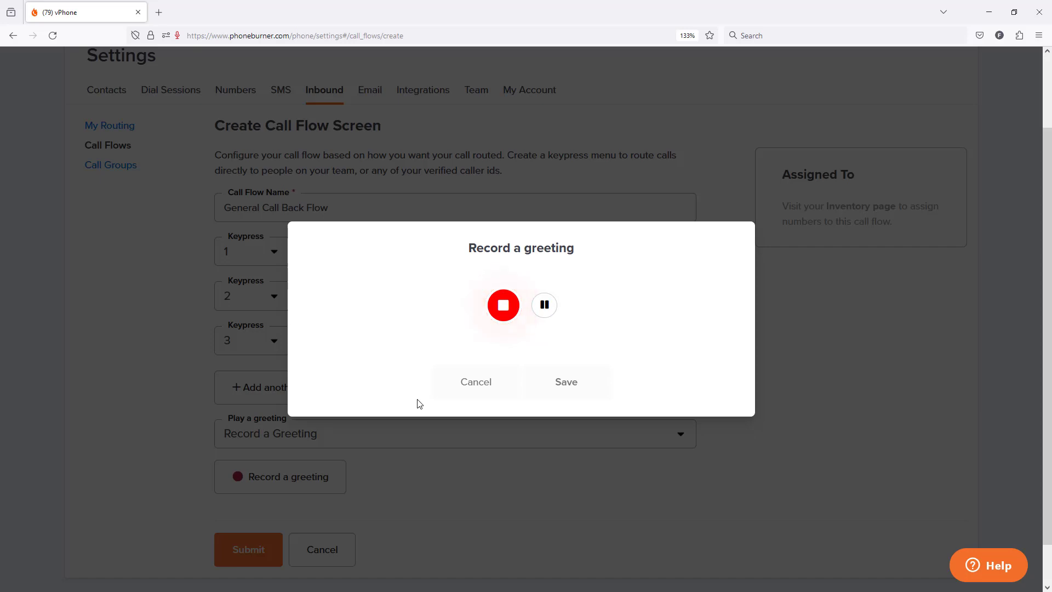
left_click(502, 305)
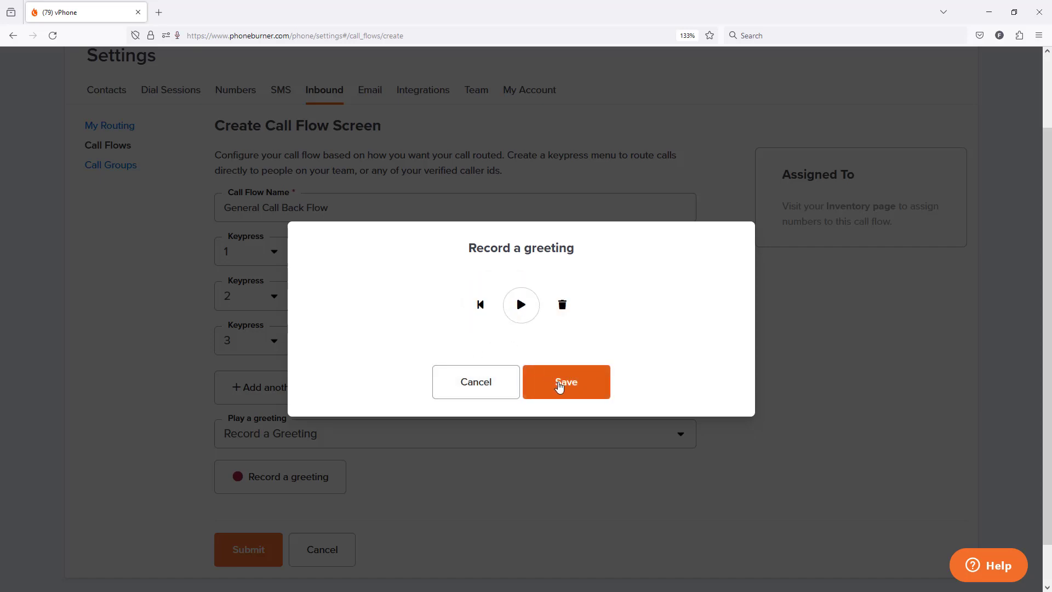
left_click(560, 386)
Submit the General Call Back Flow call flow.
scroll(503, 435, "down", 1)
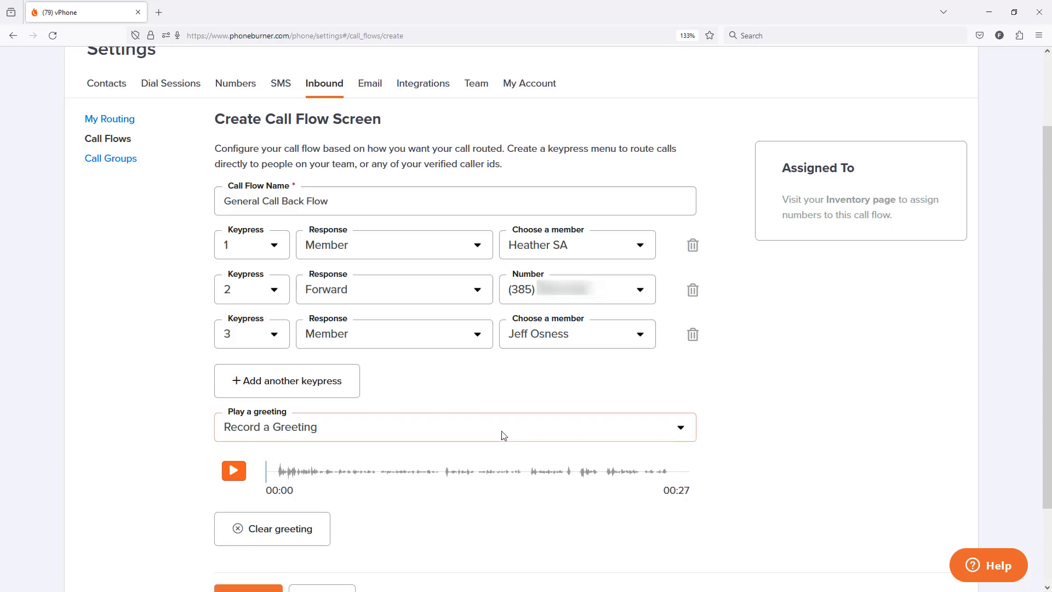
scroll(503, 435, "down", 2)
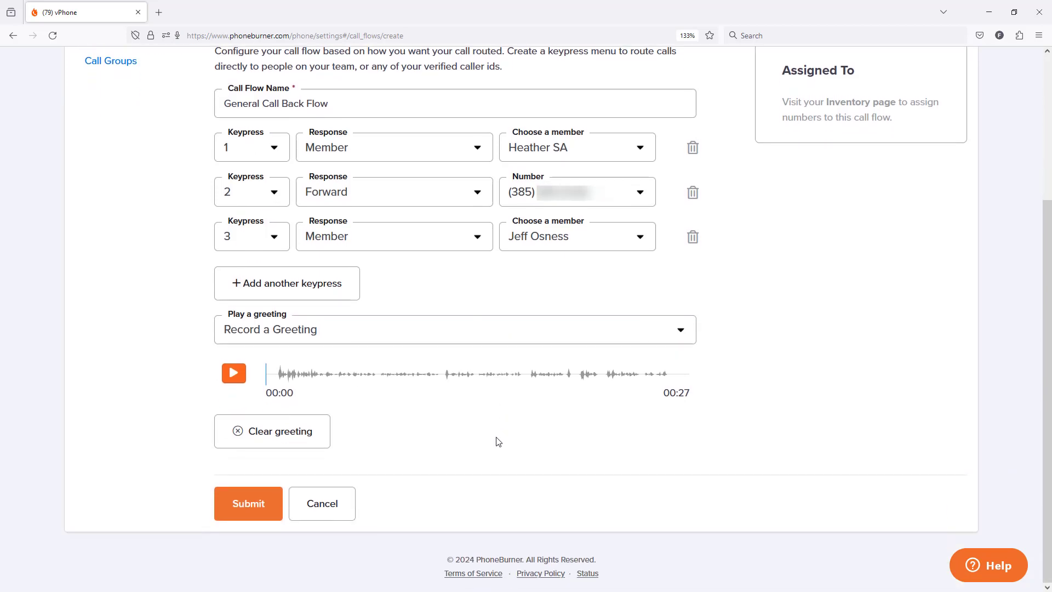
left_click(250, 504)
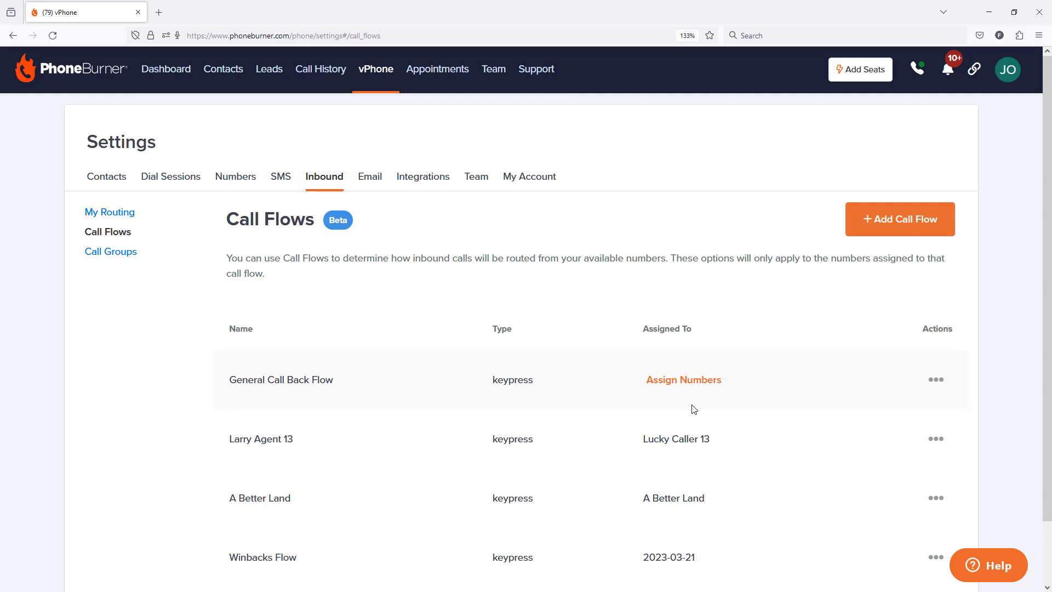
Edit the Customer Followlw Up number pool to use the Call Flow routing strategy with General Call Back Flow, and expand its numbers.
left_click(700, 385)
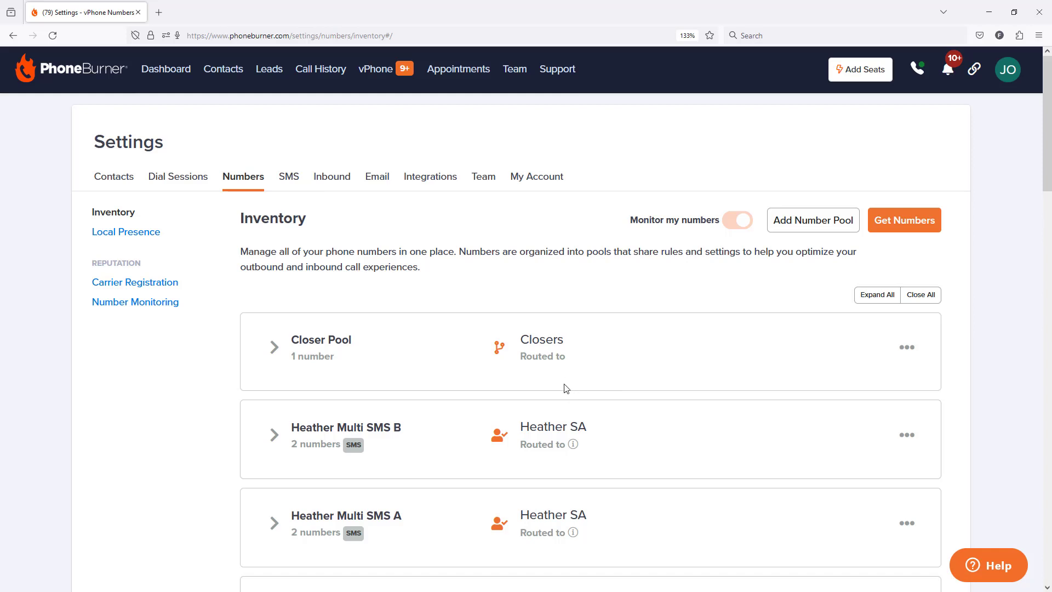
scroll(570, 374, "down", 8)
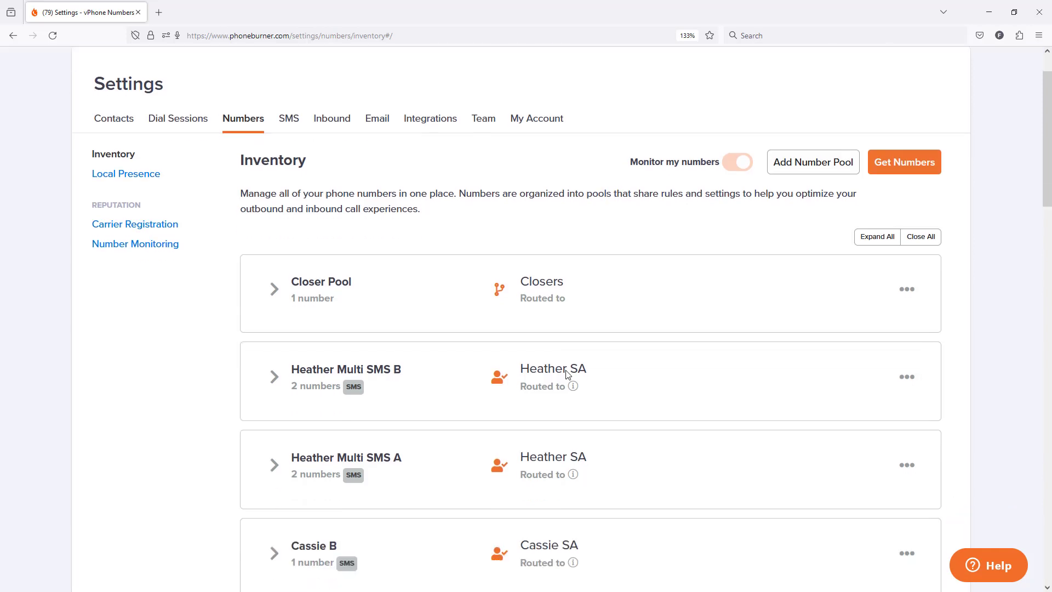
scroll(562, 383, "down", 3)
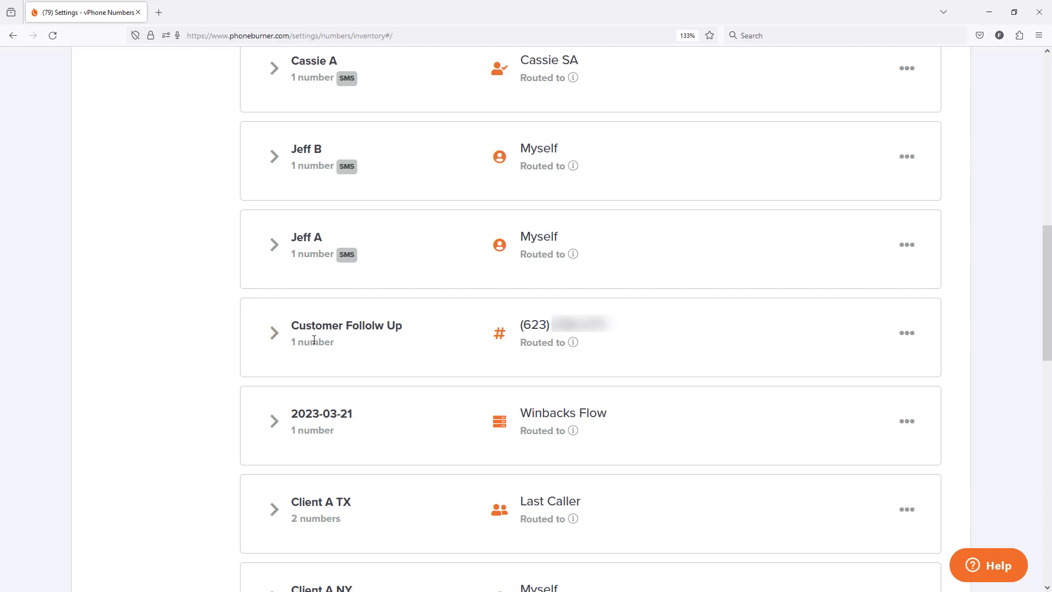
left_click(906, 332)
left_click(828, 357)
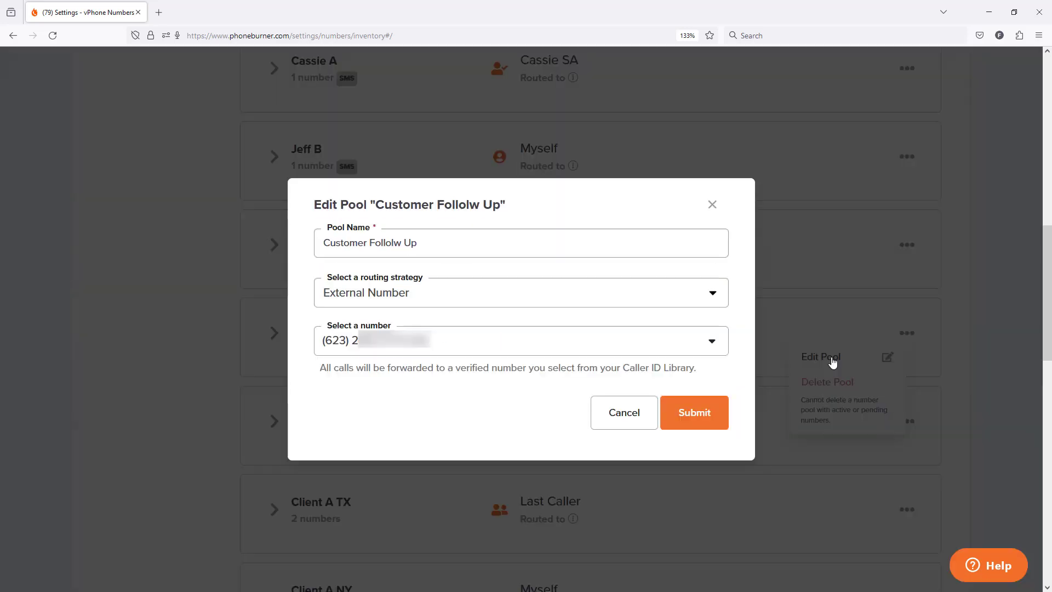
left_click(439, 296)
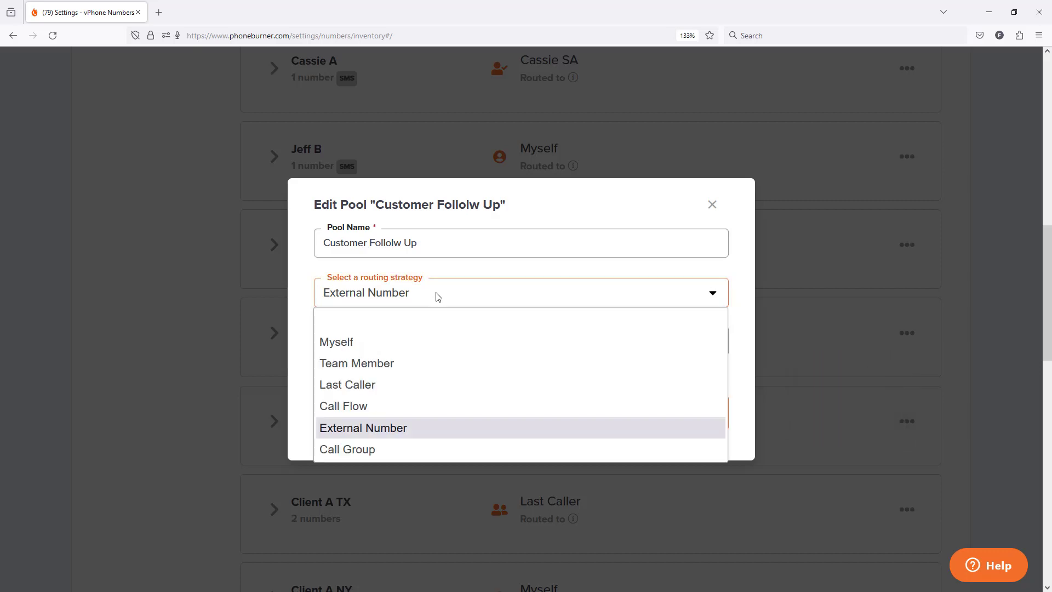
left_click(385, 407)
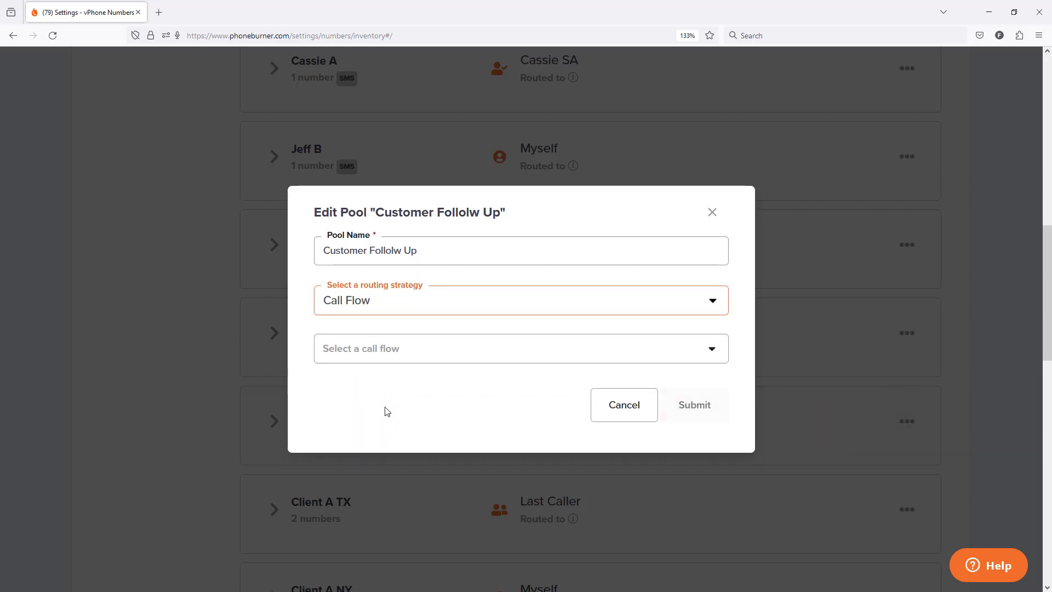
left_click(475, 361)
left_click(472, 355)
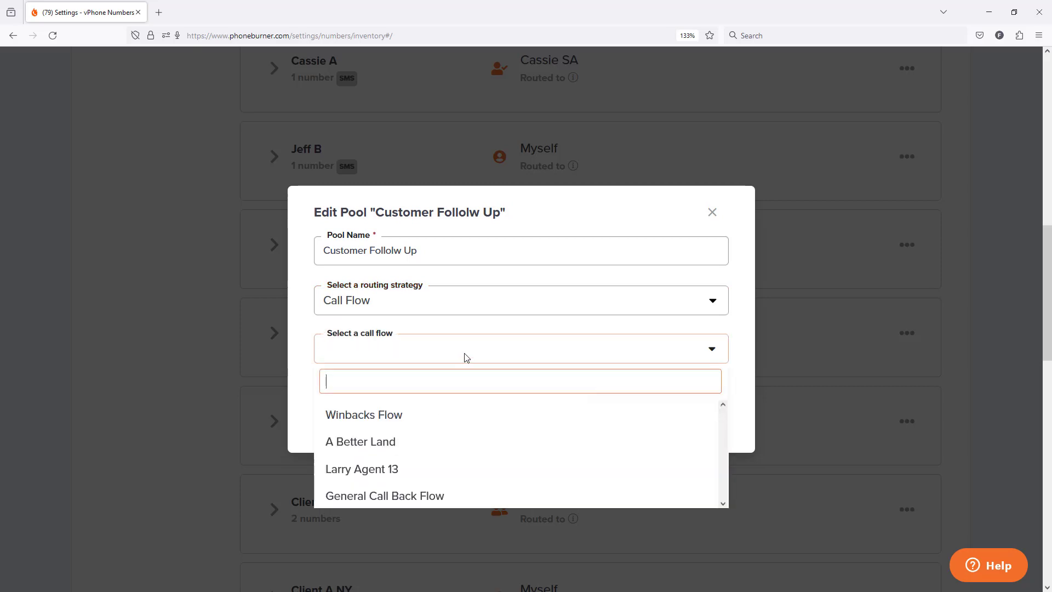
left_click(393, 496)
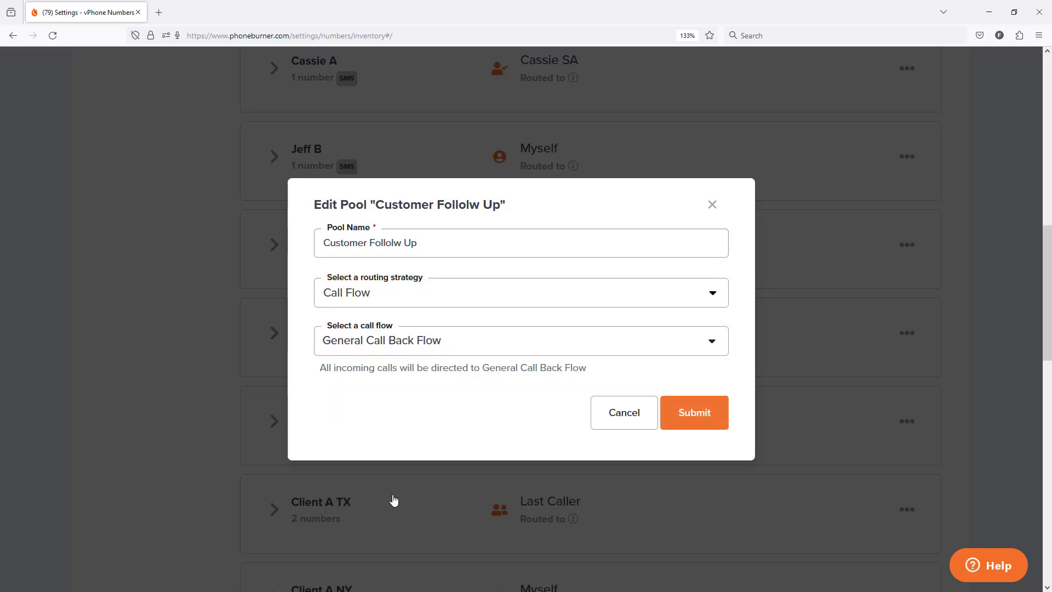
left_click(695, 420)
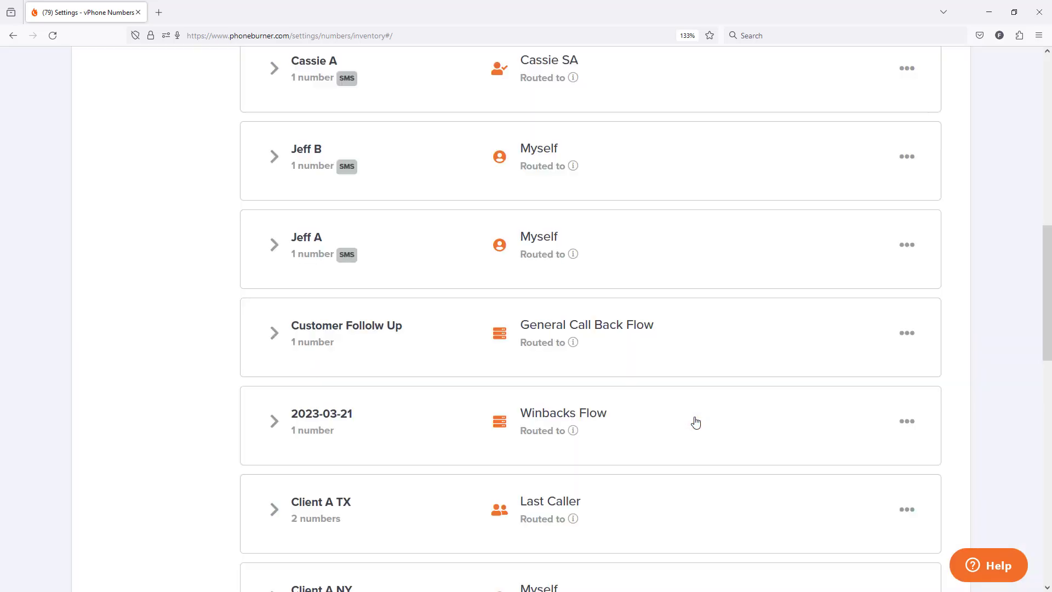
left_click(275, 334)
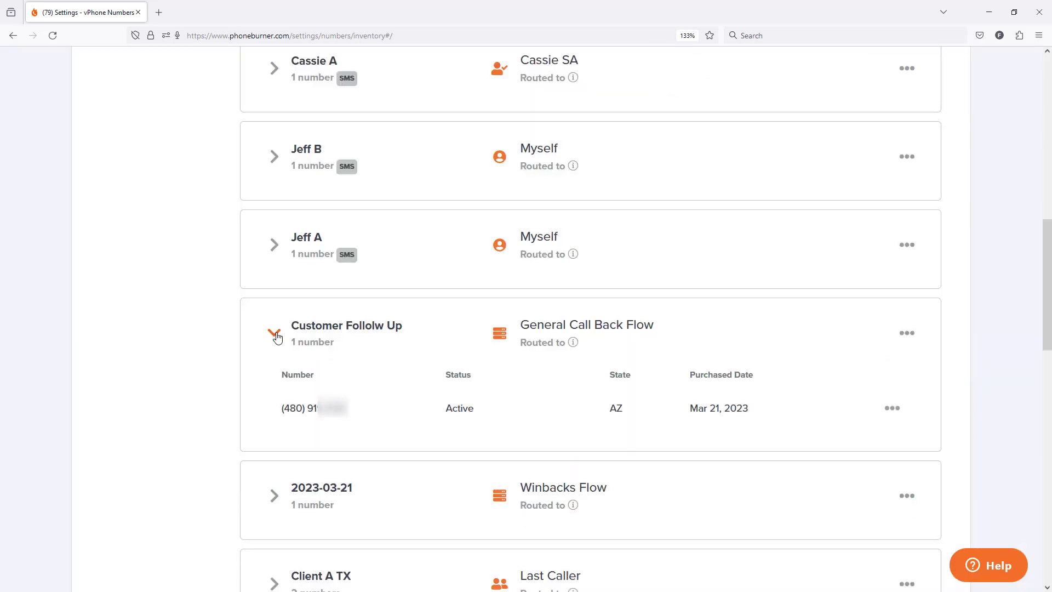